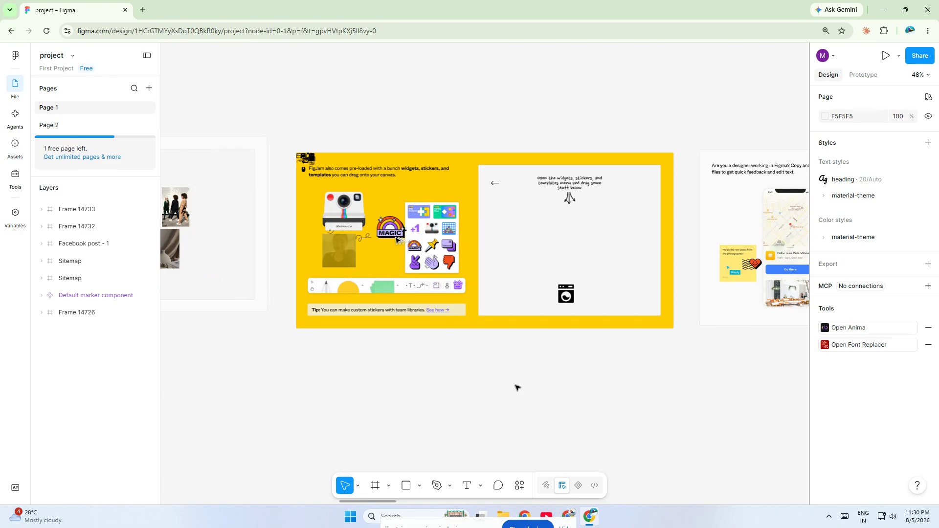
# Step: Search the plugins for "psd to" and run psd.to.design, moving its window clear of the artwork
pyautogui.click(519, 485)
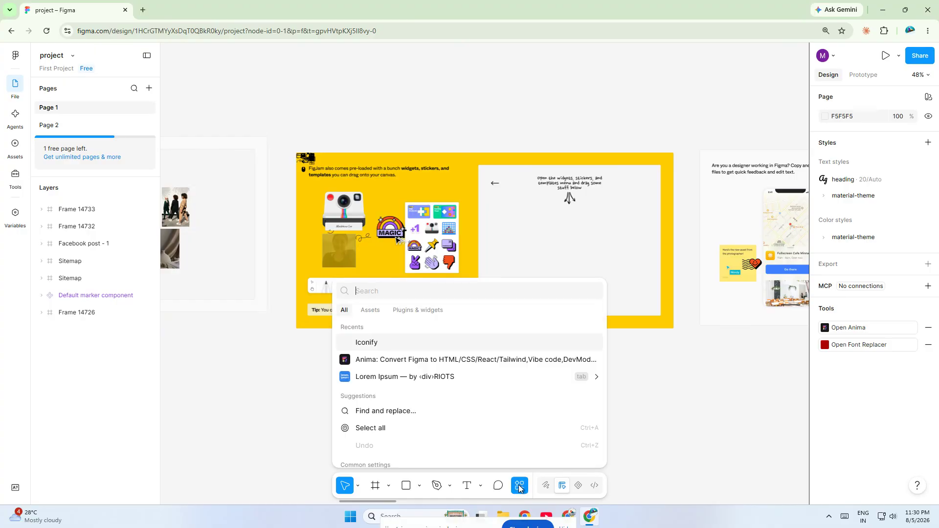
pyautogui.click(411, 309)
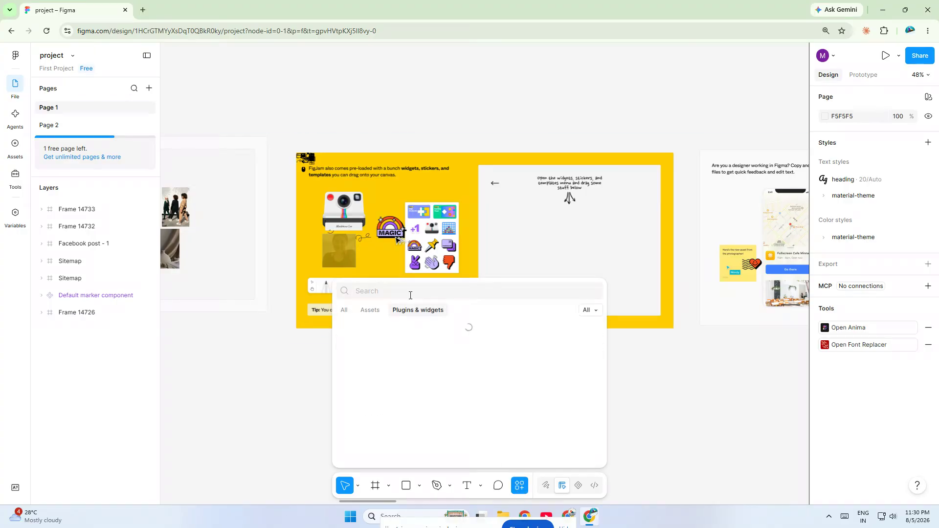
pyautogui.write('psd to')
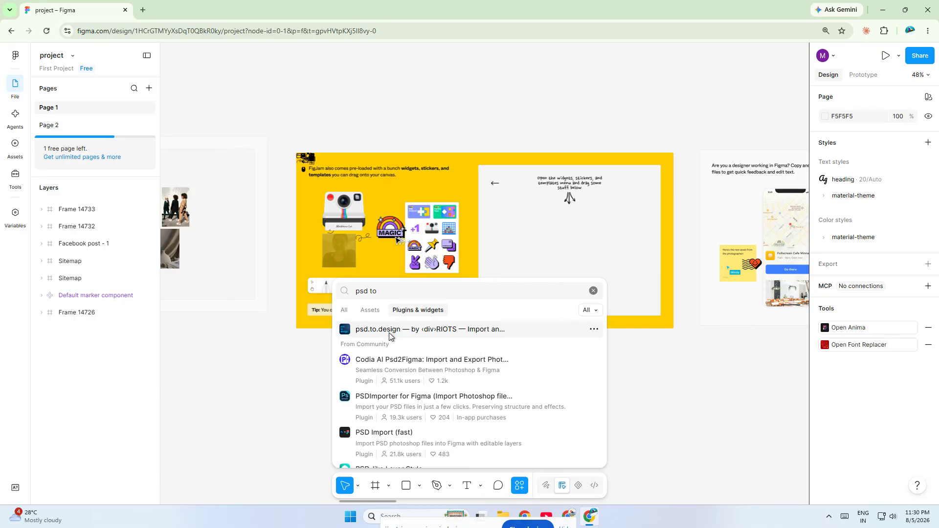
pyautogui.click(390, 334)
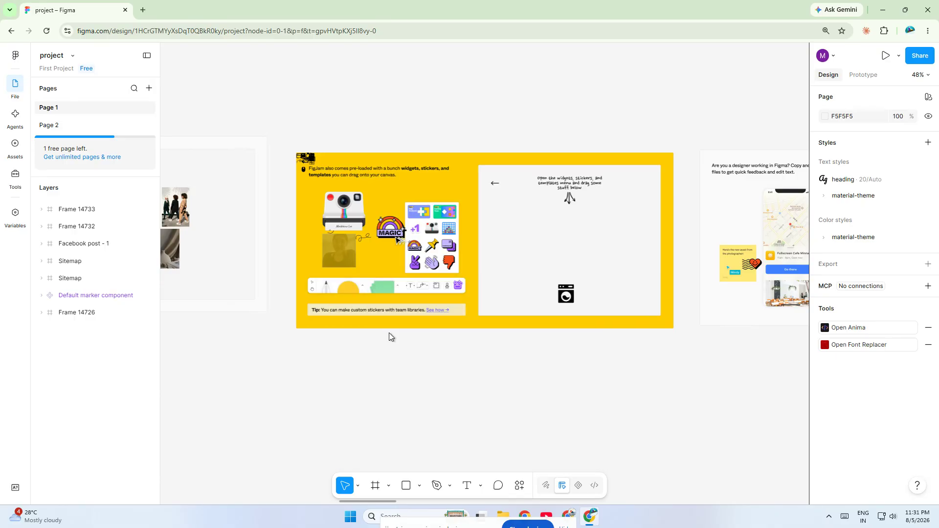
pyautogui.moveTo(419, 173); pyautogui.dragTo(130, 128)
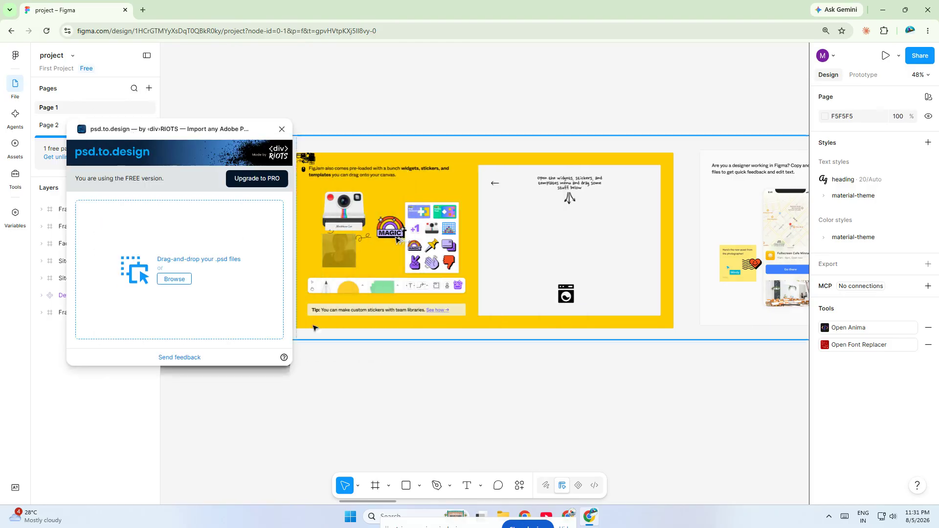
# Step: Import SpotifyMockup_Only.psd from the Downloads folder as a fully editable design
pyautogui.click(183, 285)
pyautogui.scroll(-5, 171, 118)
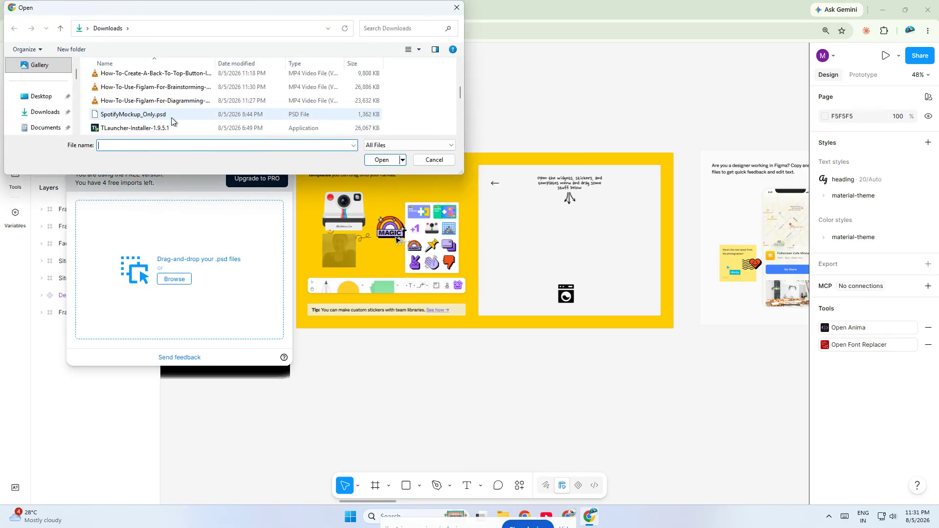
pyautogui.click(147, 115)
pyautogui.doubleClick(154, 118)
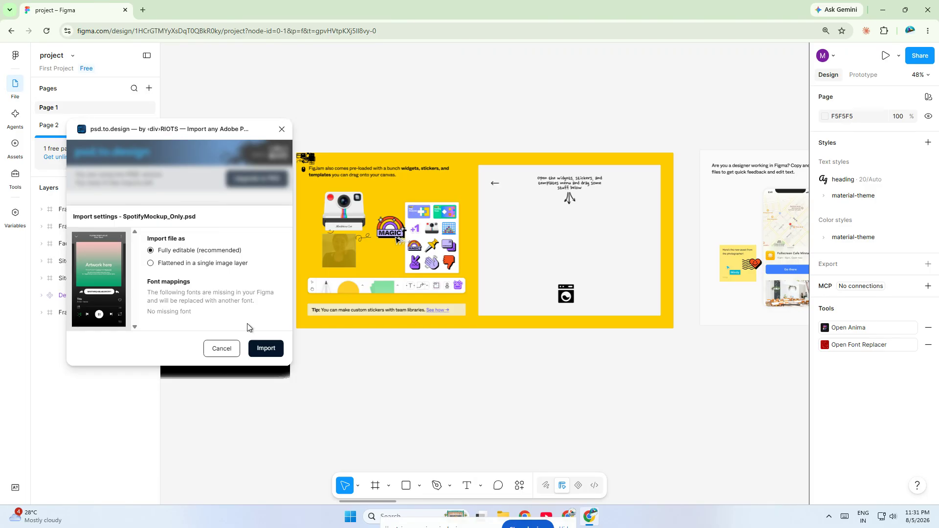
pyautogui.click(260, 349)
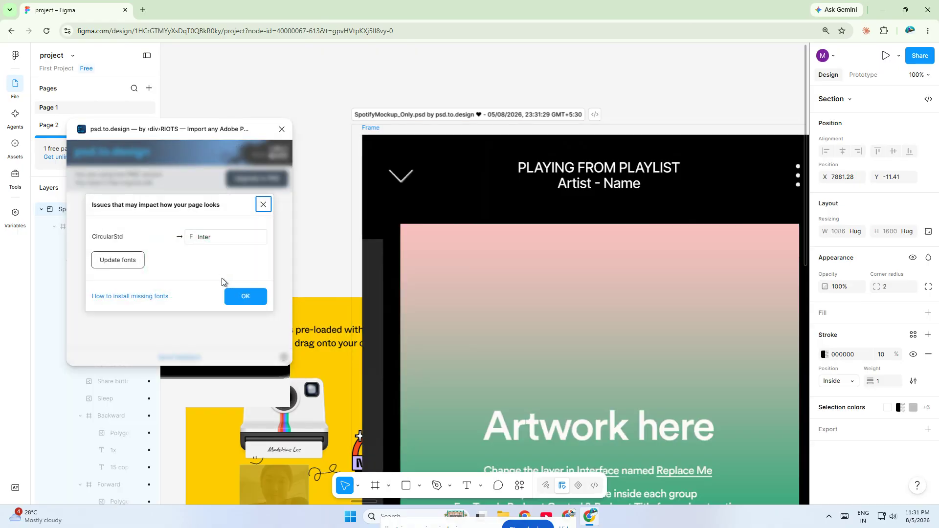
# Step: Move the imported mockup section to empty canvas at about X 16365, Y -513 and close the import plugin
pyautogui.scroll(-1, 430, 285)
pyautogui.scroll(-3, 539, 275)
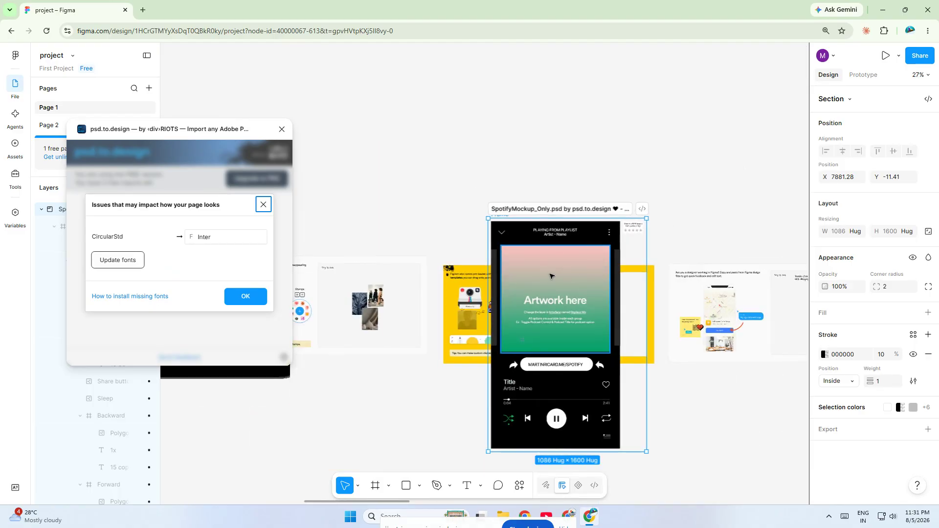
pyautogui.moveTo(562, 212); pyautogui.dragTo(502, 131)
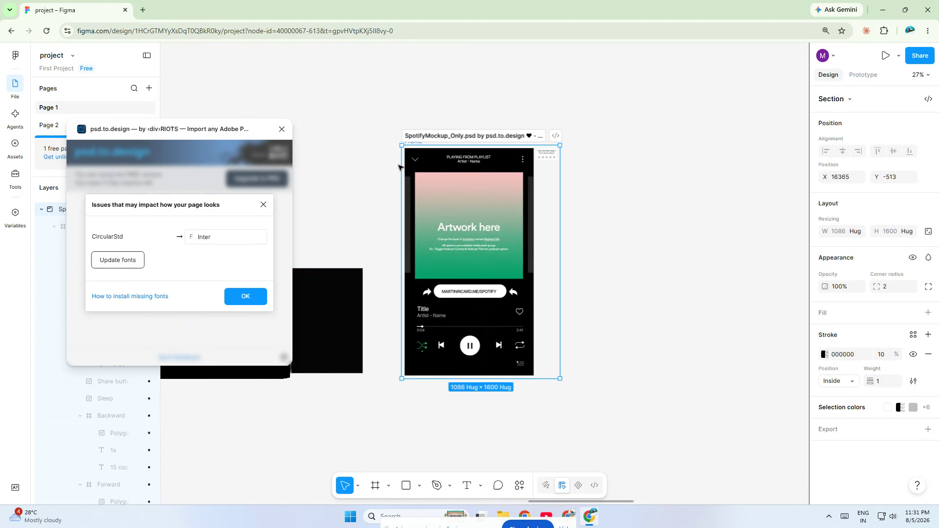
pyautogui.click(282, 129)
# Step: Examine the imported mockup section and its separate layers, including the Music Title frame and the HIDE ME image
pyautogui.scroll(3, 513, 251)
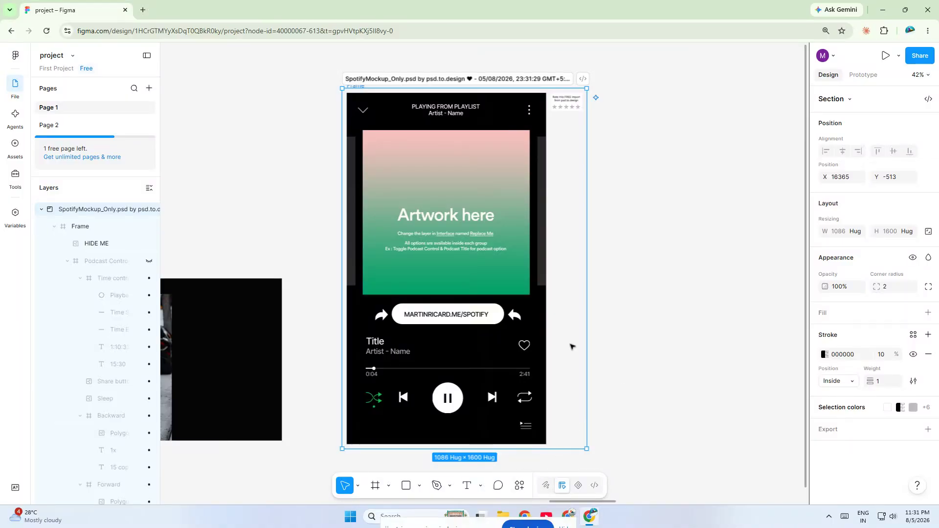
pyautogui.click(444, 223)
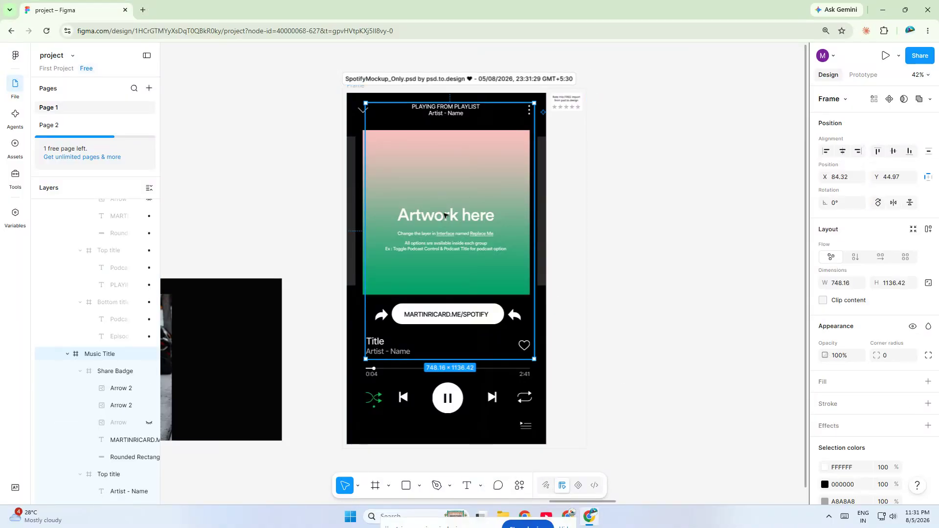
pyautogui.click(649, 130)
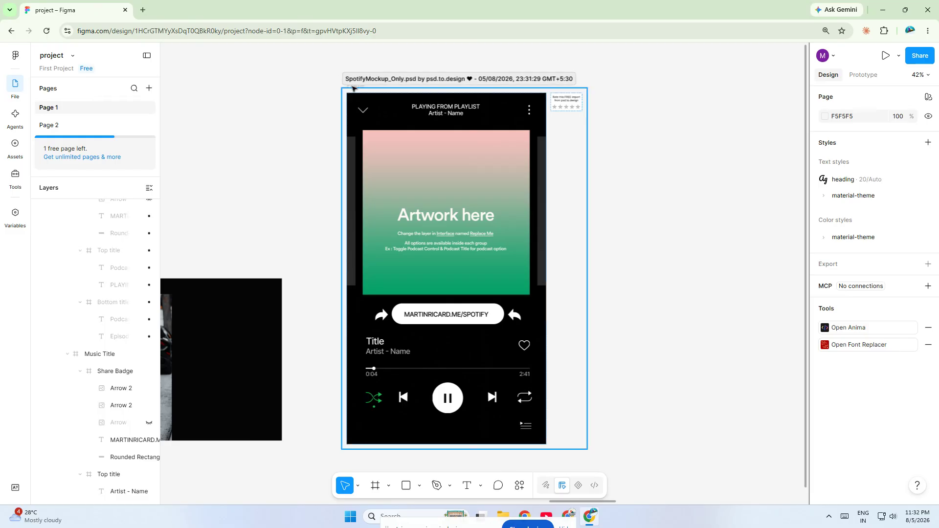
pyautogui.click(350, 89)
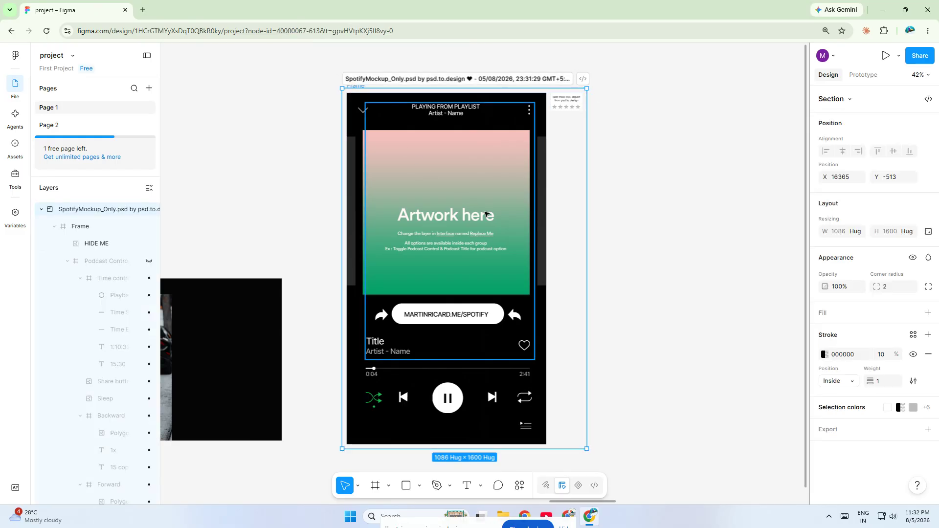
pyautogui.rightClick(479, 247)
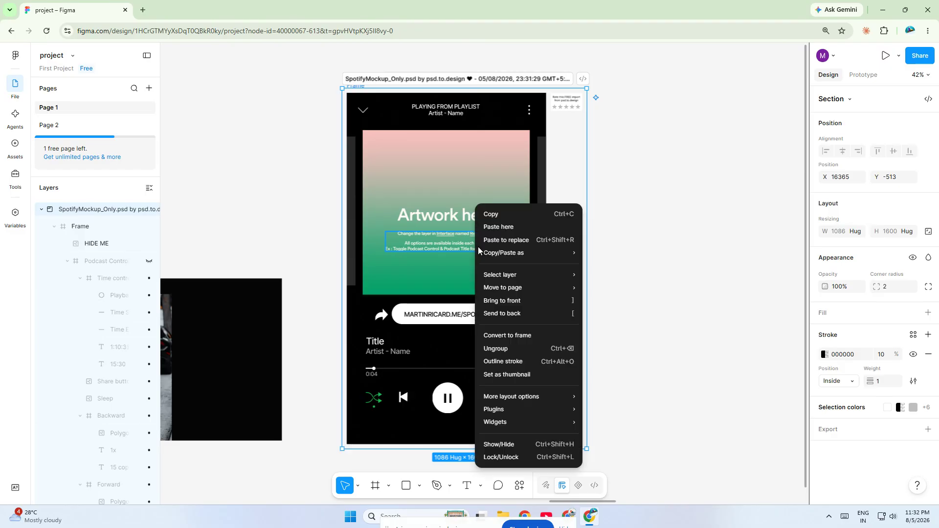
pyautogui.click(664, 347)
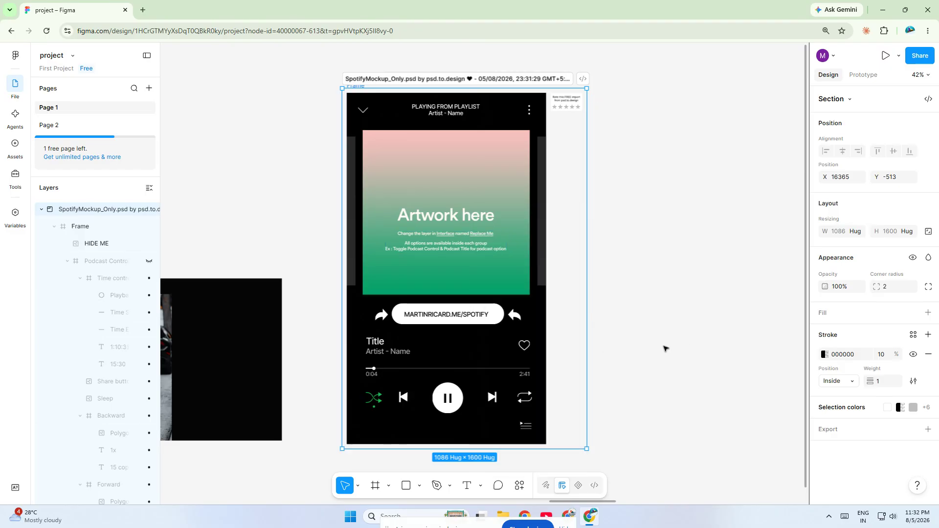
pyautogui.moveTo(303, 62); pyautogui.dragTo(617, 446)
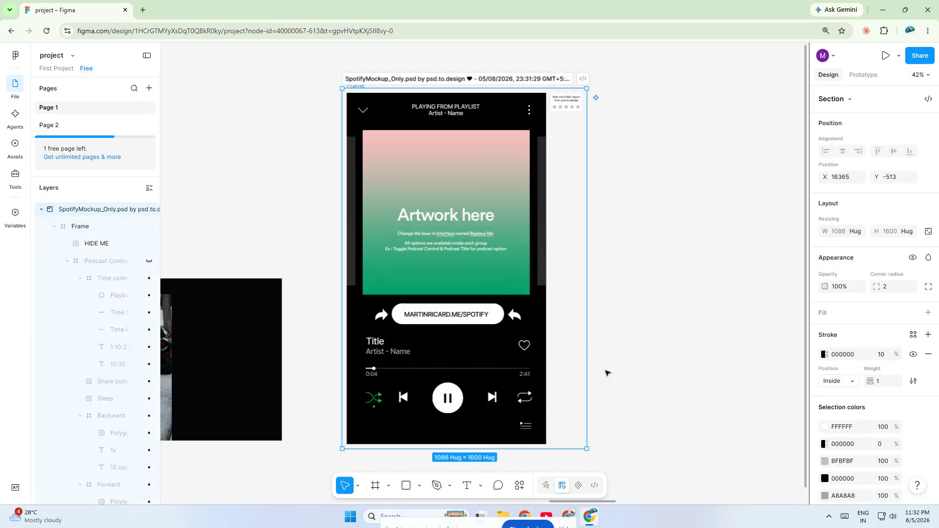
pyautogui.click(654, 346)
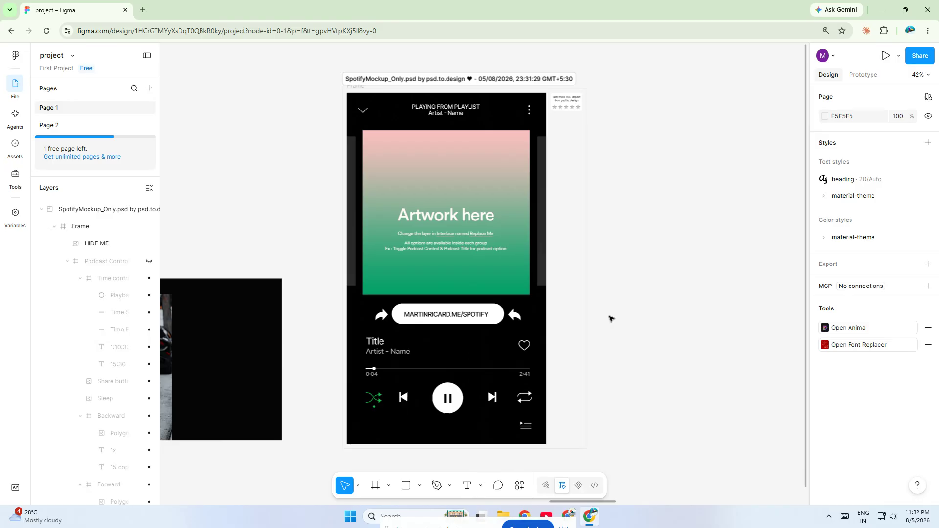
pyautogui.click(426, 238)
pyautogui.doubleClick(426, 238)
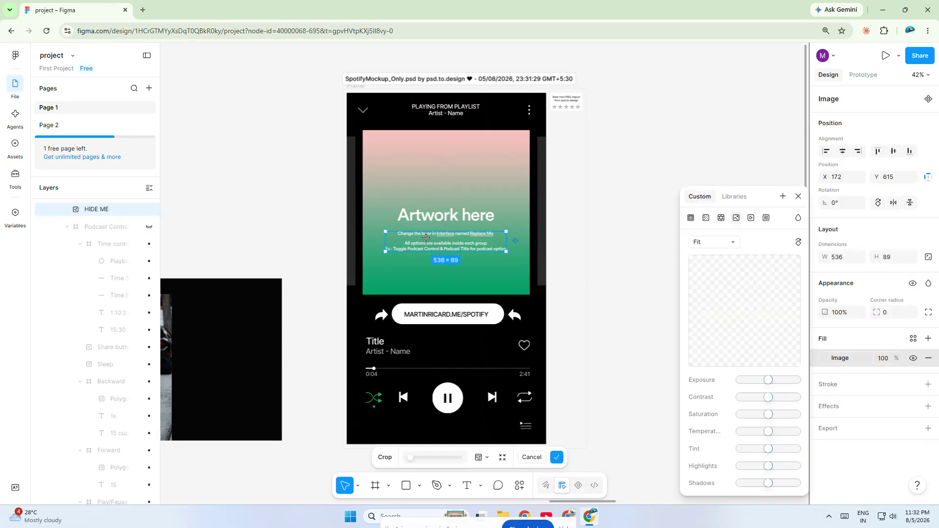
pyautogui.press('Escape')
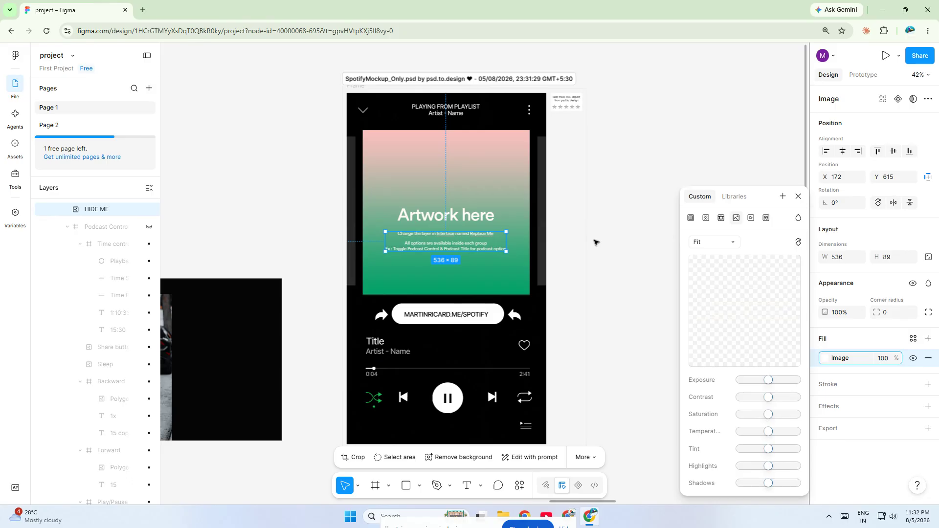
pyautogui.click(653, 177)
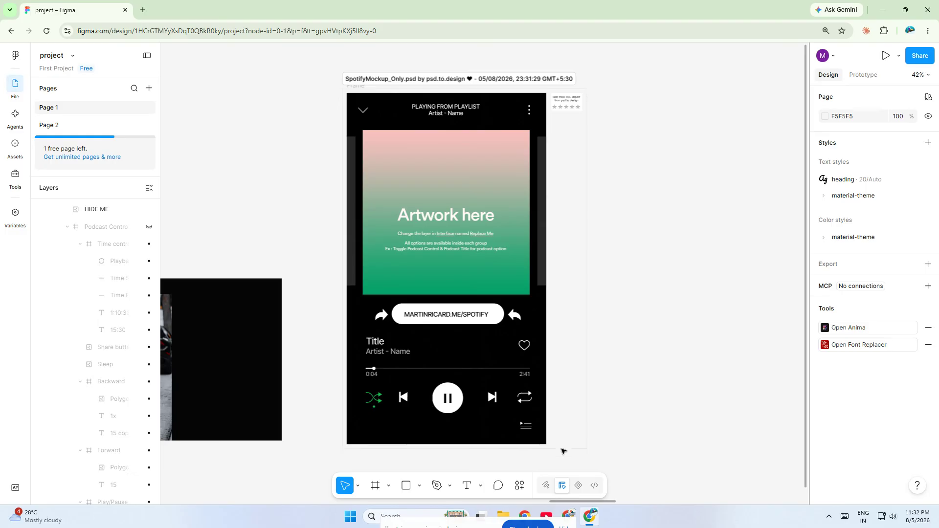
# Step: Search the plugins for "anima" and run the Anima code conversion plugin, placing its window beside the mockup
pyautogui.click(526, 484)
pyautogui.click(417, 310)
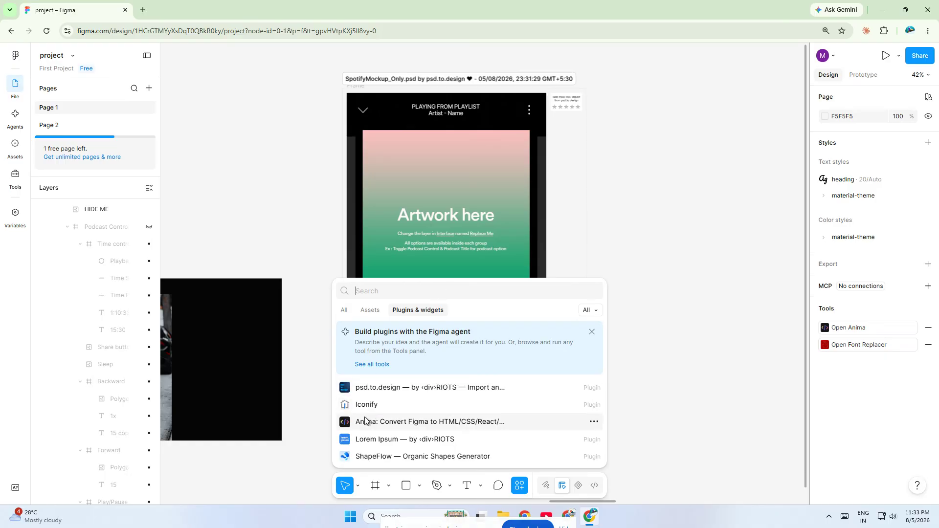
pyautogui.click(408, 290)
pyautogui.write('anima')
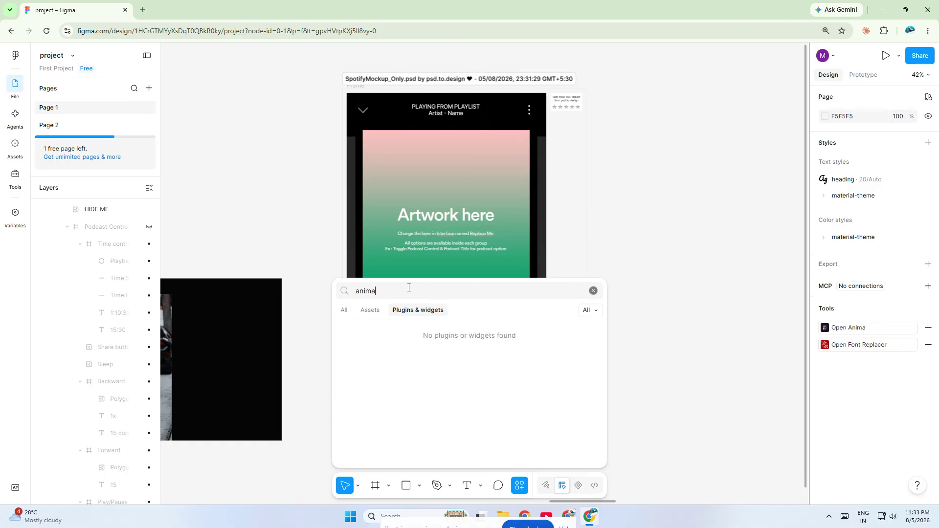
pyautogui.click(395, 329)
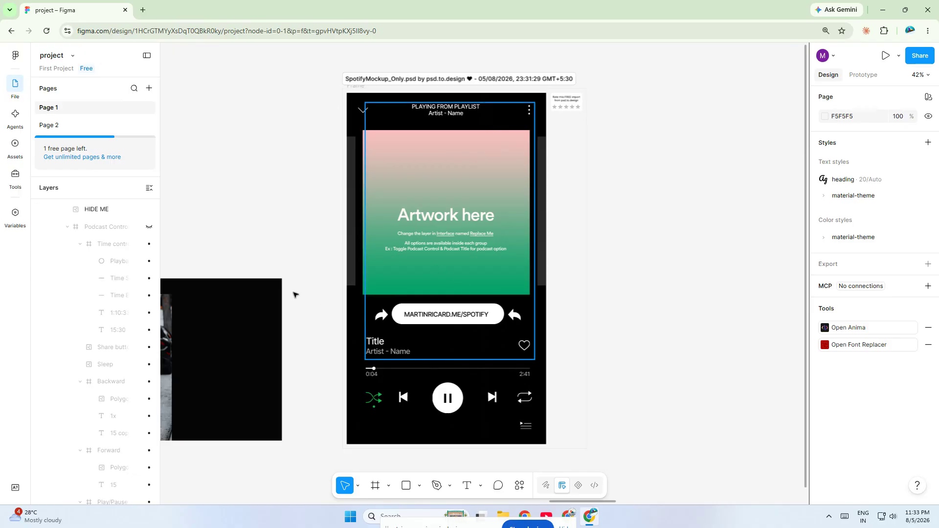
pyautogui.moveTo(720, 89); pyautogui.dragTo(674, 81)
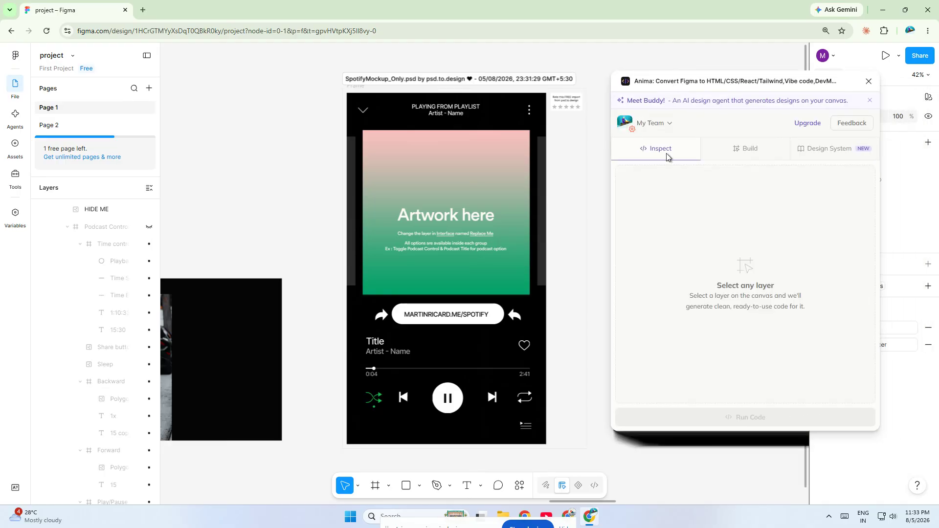
# Step: Select the whole imported mockup section and set Anima's code output to HTML with CSS styling
pyautogui.moveTo(715, 288); pyautogui.dragTo(795, 285)
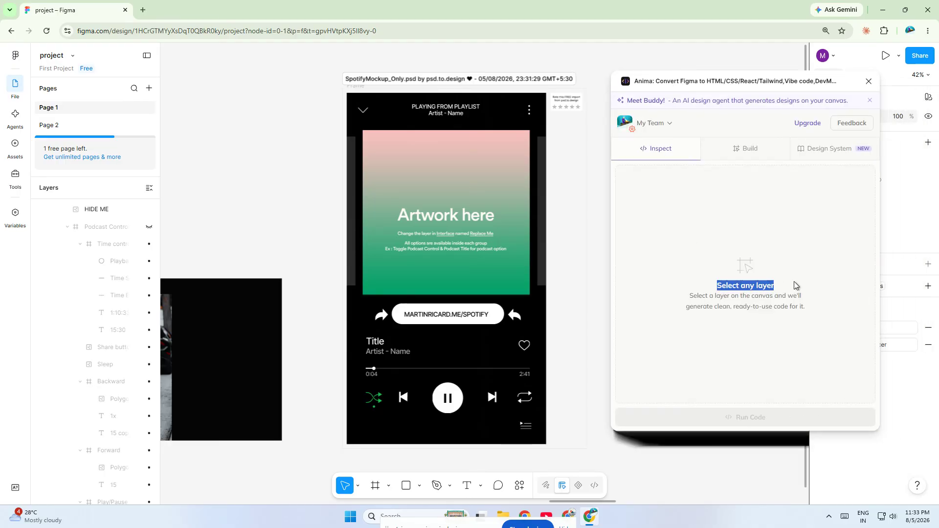
pyautogui.click(357, 85)
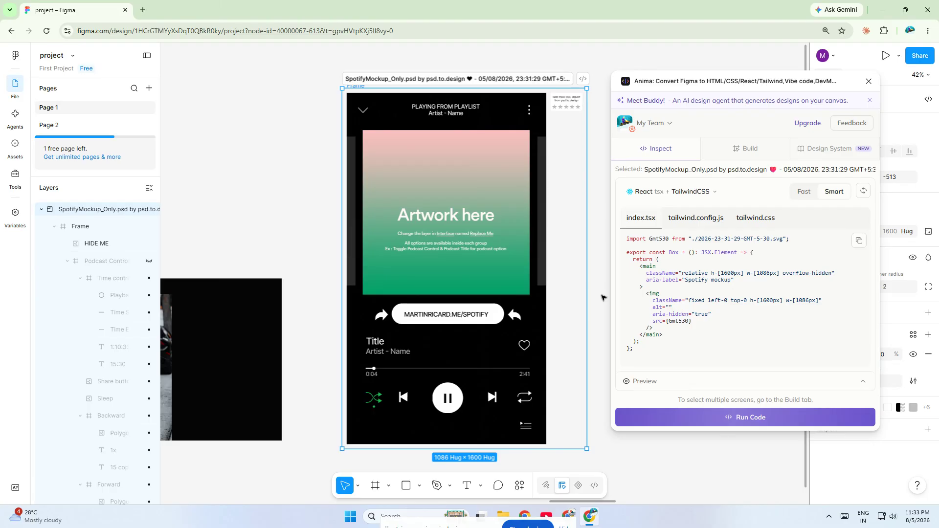
pyautogui.click(700, 196)
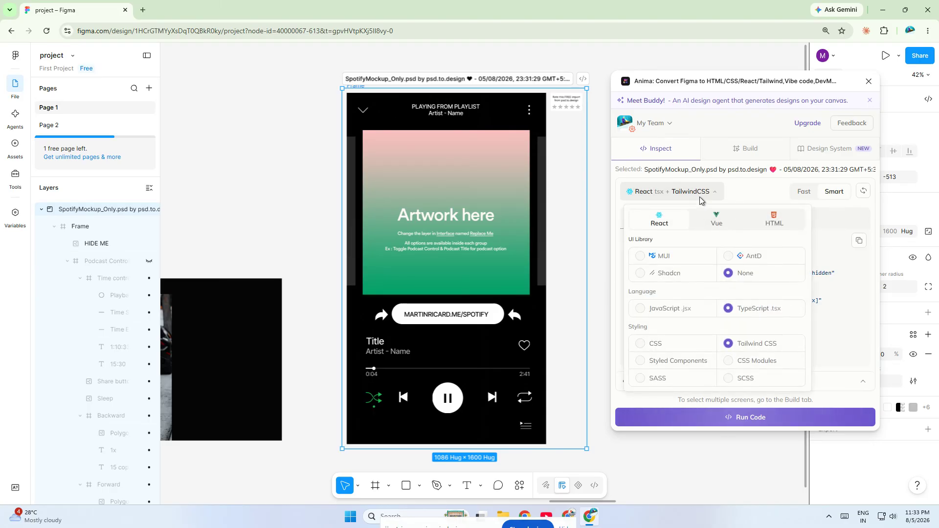
pyautogui.click(774, 219)
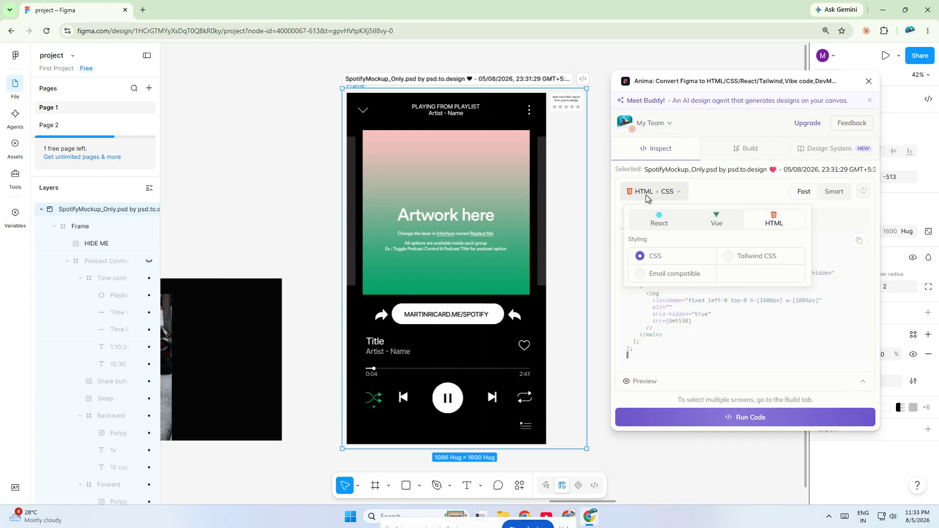
pyautogui.click(724, 191)
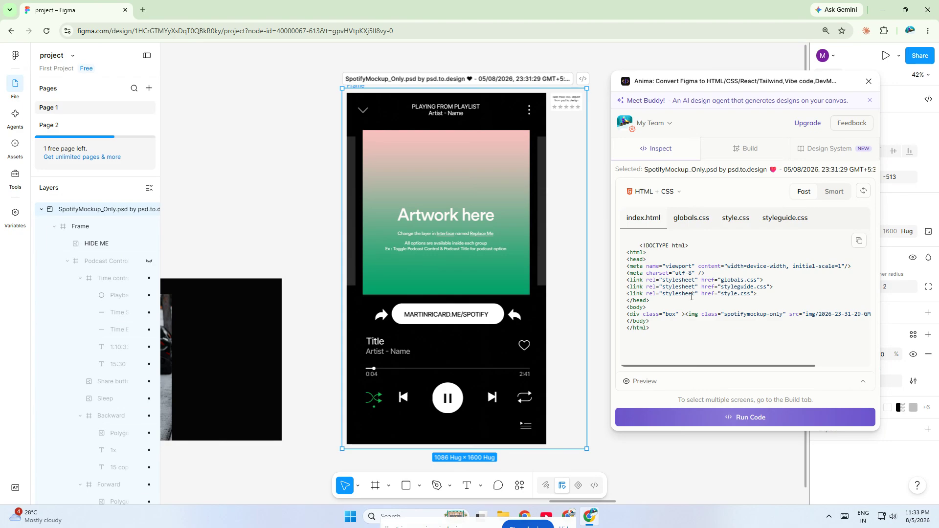
# Step: Review the generated style.css and styleguide.css, and copy the index.html code to the clipboard
pyautogui.click(735, 225)
pyautogui.click(794, 227)
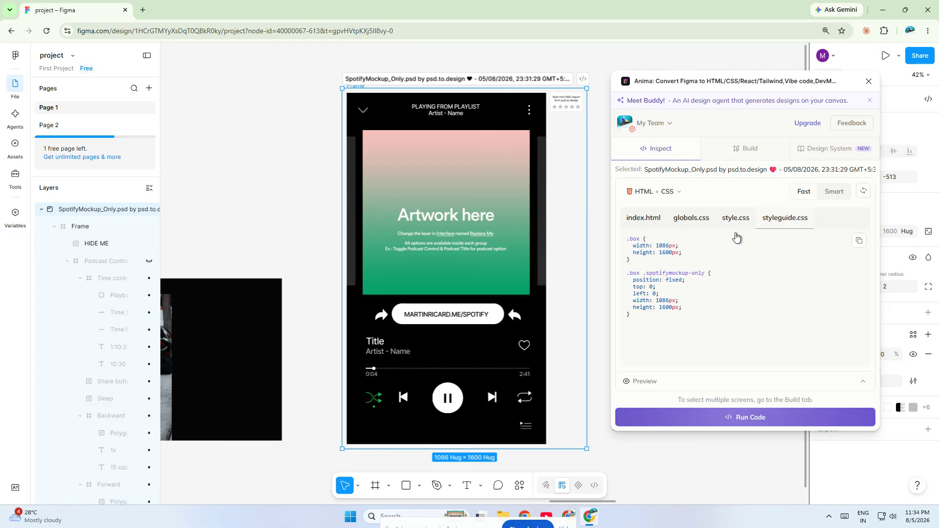
pyautogui.click(642, 221)
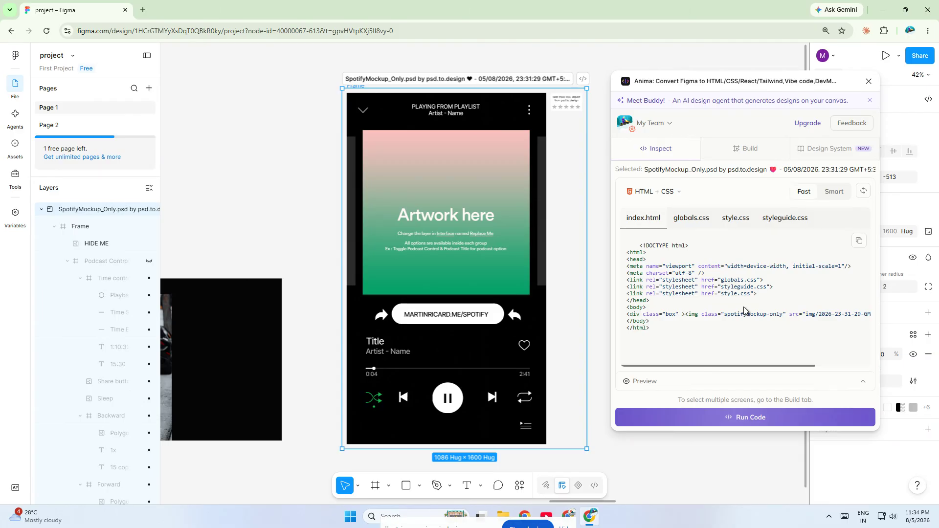
pyautogui.click(858, 241)
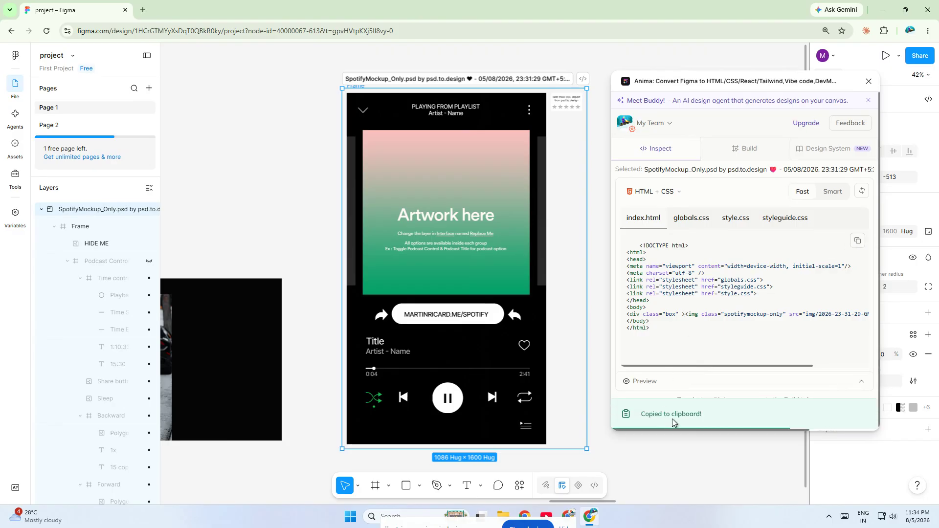